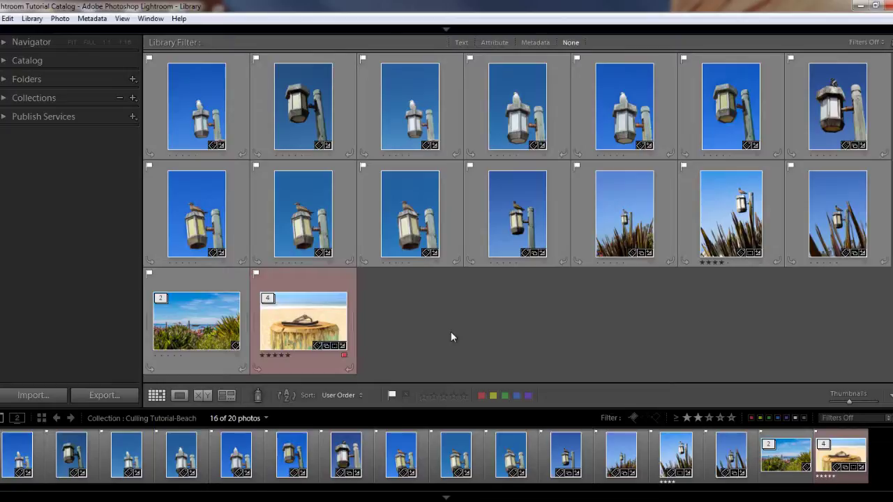
Step: Group the first eleven lamp post photos, from the first thumbnail through the last lamp without plants, into one stack
click(213, 120)
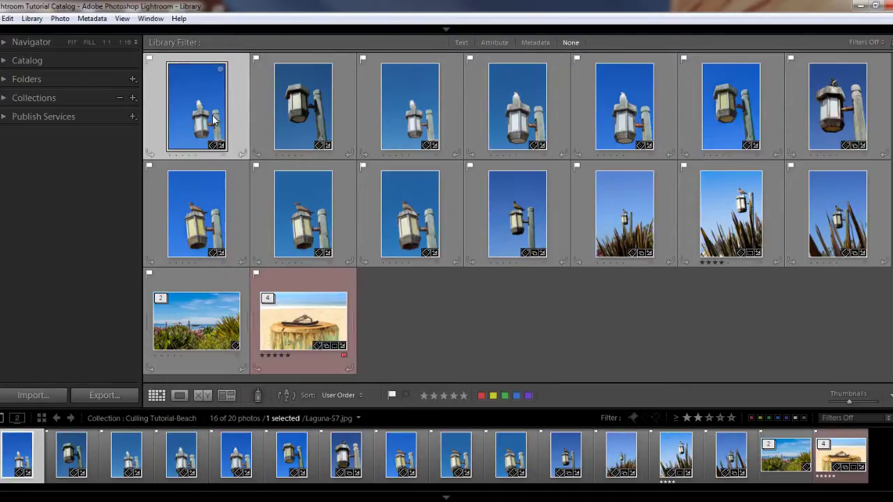
shift+click(521, 235)
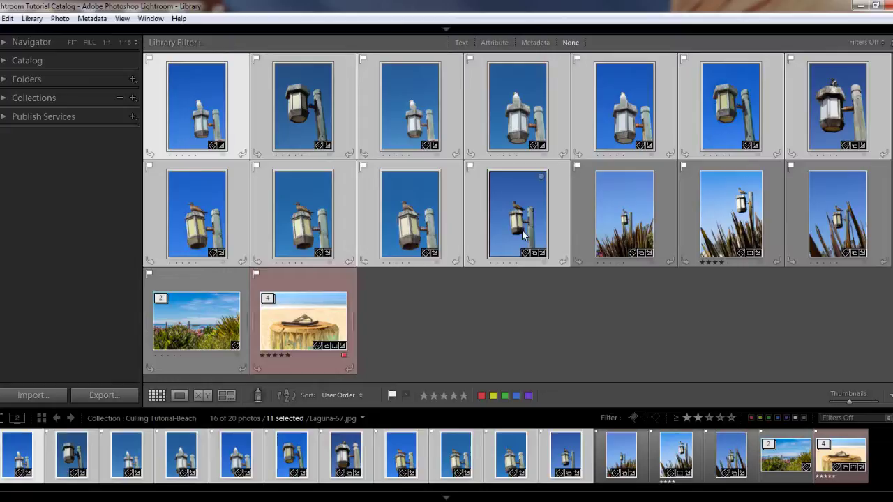
right_click(515, 232)
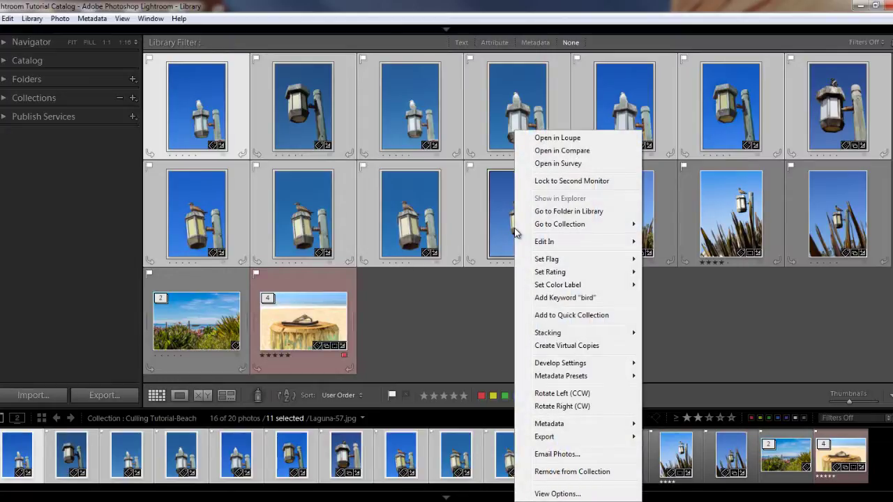
mouse_move(575, 335)
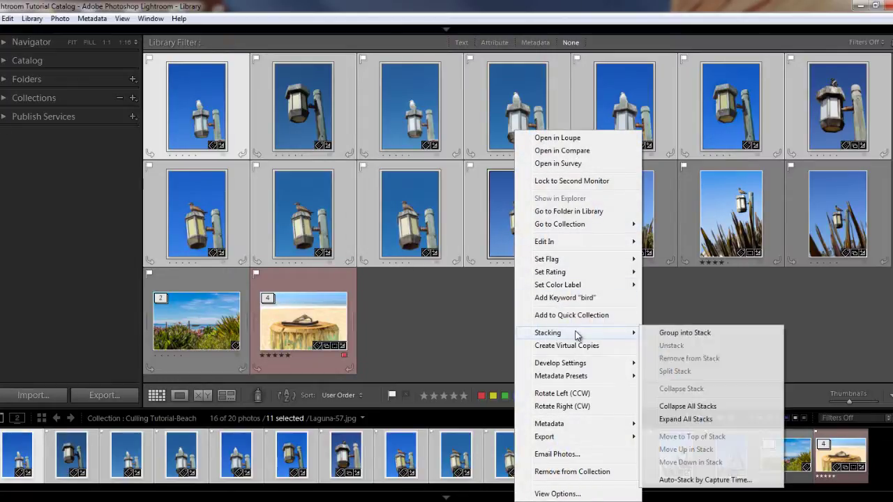
click(701, 334)
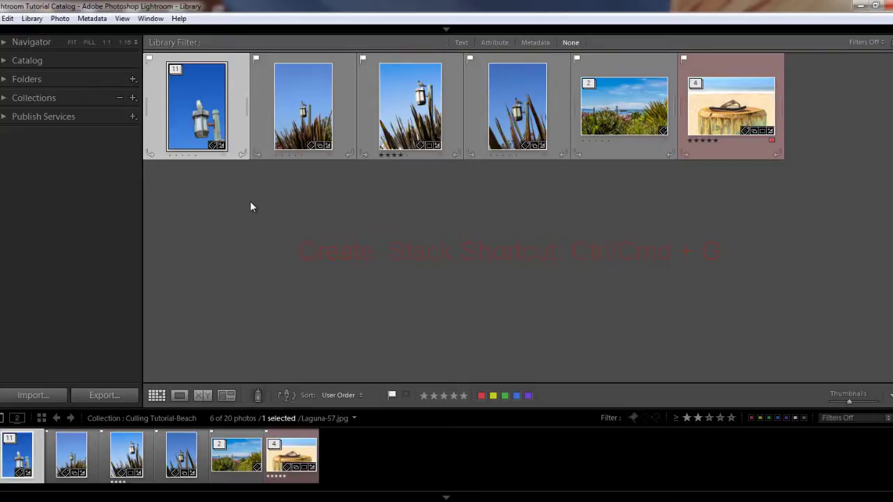
click(60, 19)
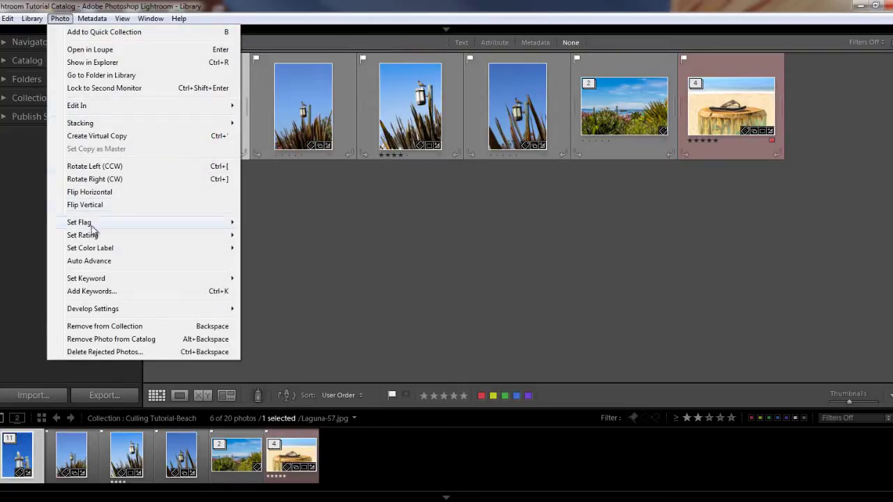
mouse_move(124, 123)
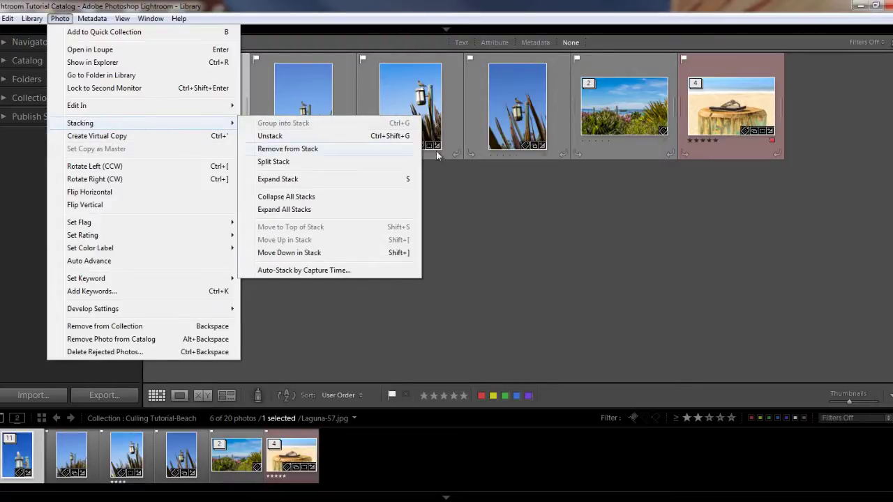
click(532, 241)
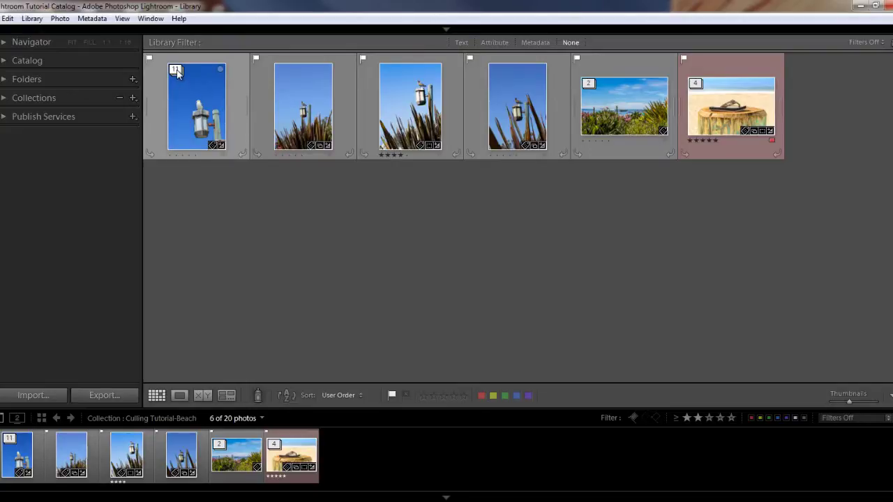
Step: Expand the eleven-photo lamp stack to show all of its images in the grid, and clear the selection
click(196, 123)
key(s)
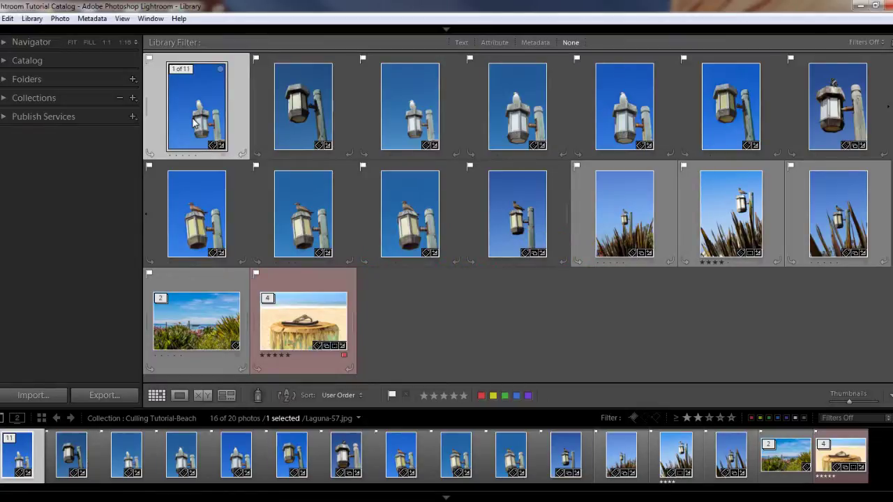
click(503, 315)
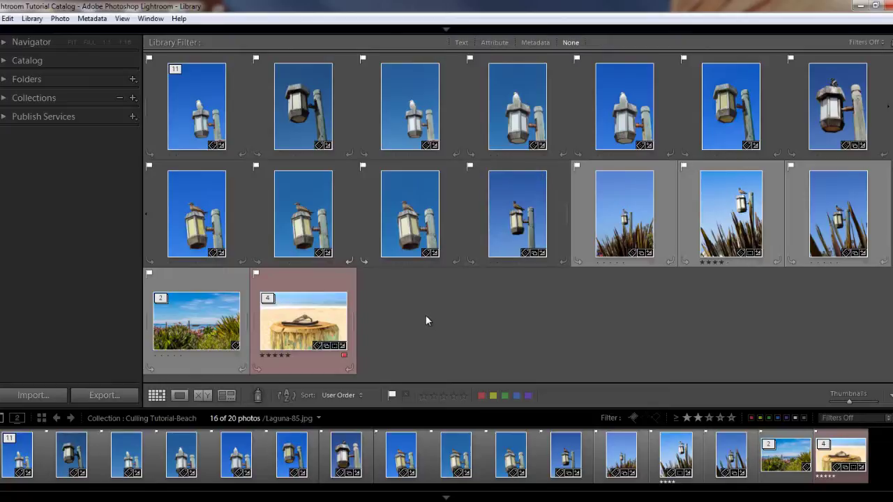
Step: Collapse the expanded lamp stack, working from its second photo
click(309, 121)
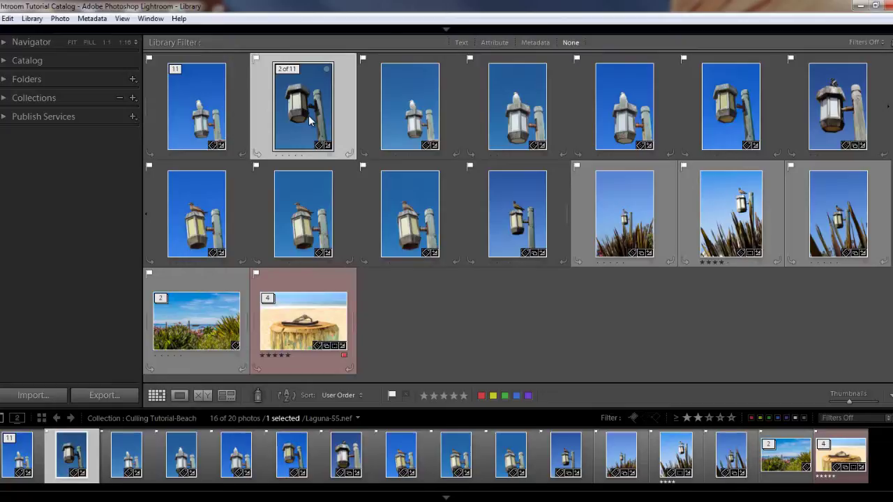
right_click(310, 120)
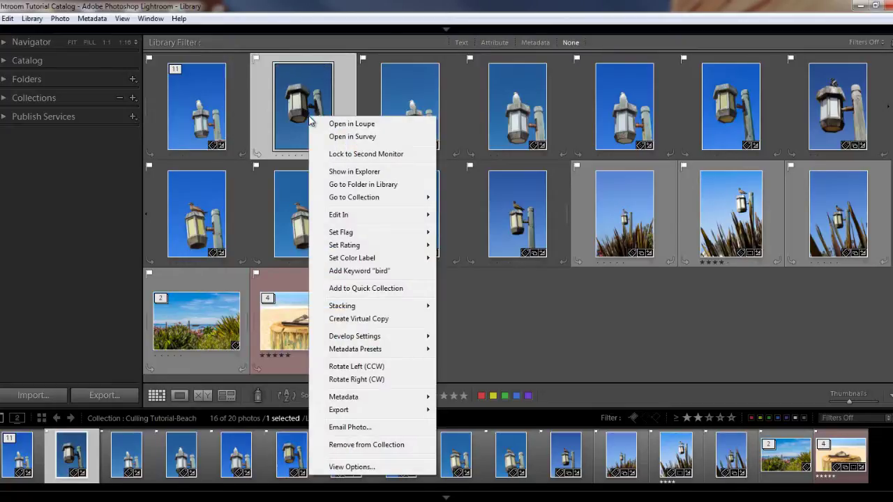
mouse_move(363, 310)
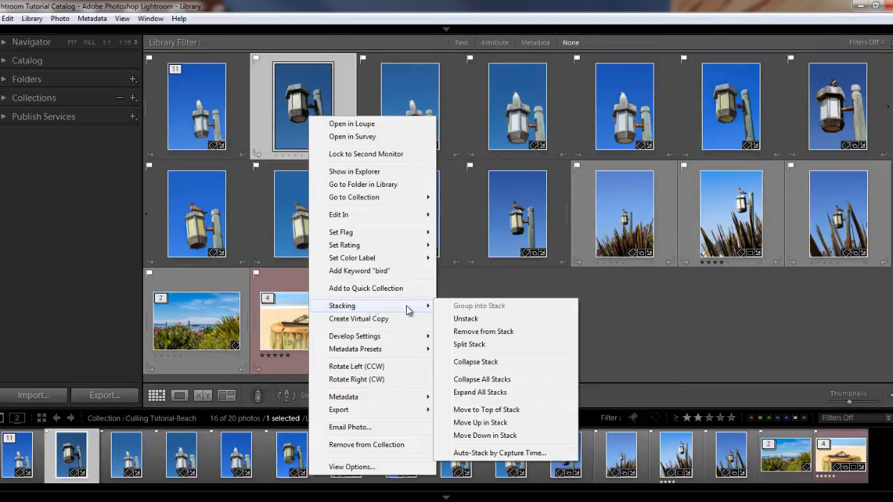
click(481, 361)
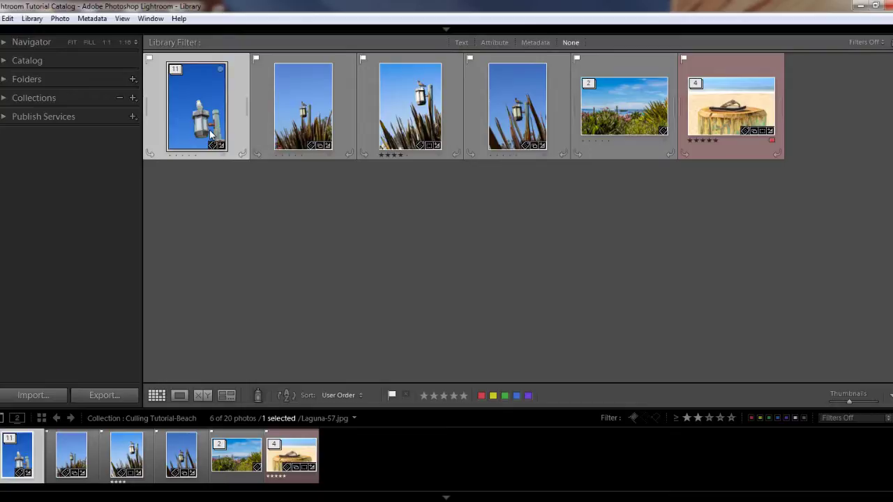
Step: Expand the lamp stack and move its fourth photo to the first position in the stack
click(149, 113)
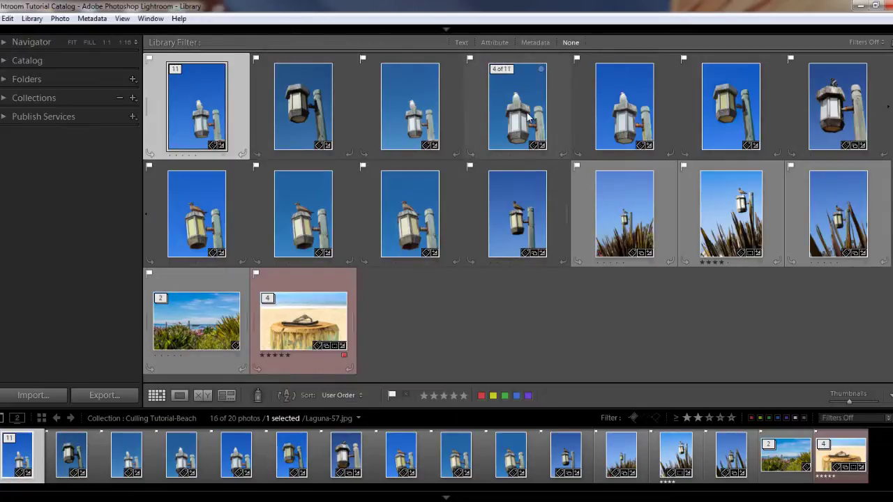
drag(528, 118, 155, 116)
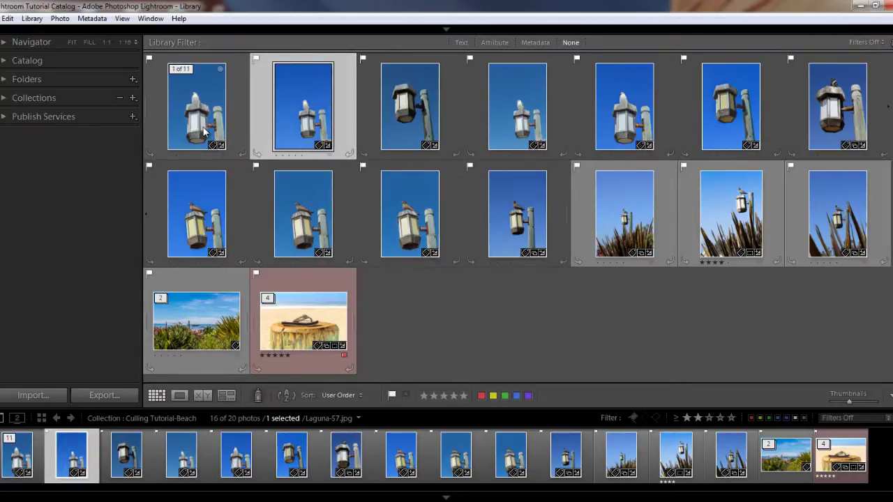
click(405, 124)
right_click(405, 124)
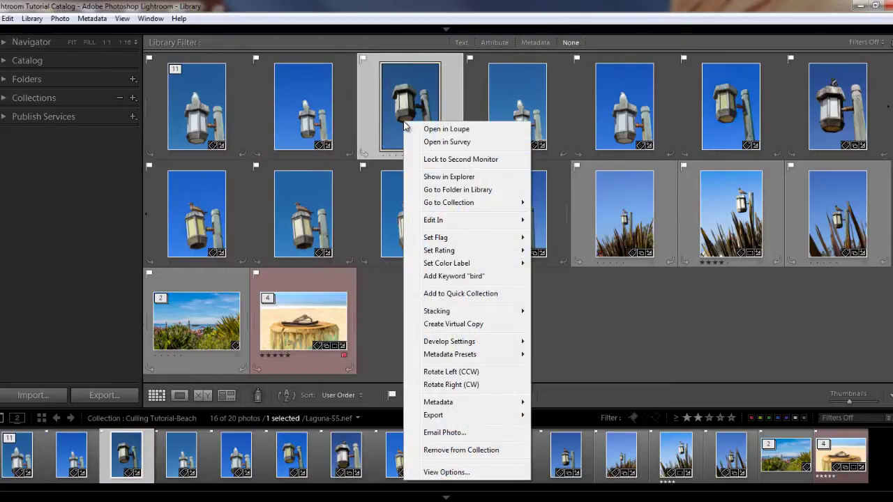
mouse_move(488, 317)
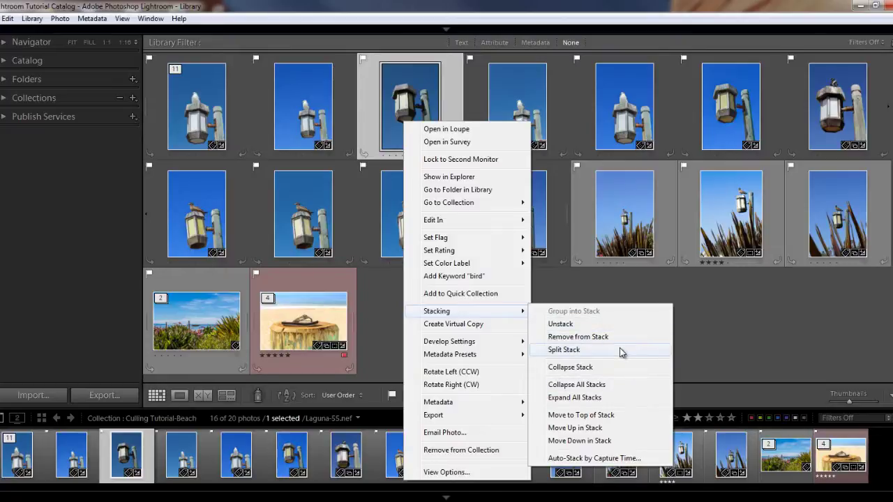
click(746, 321)
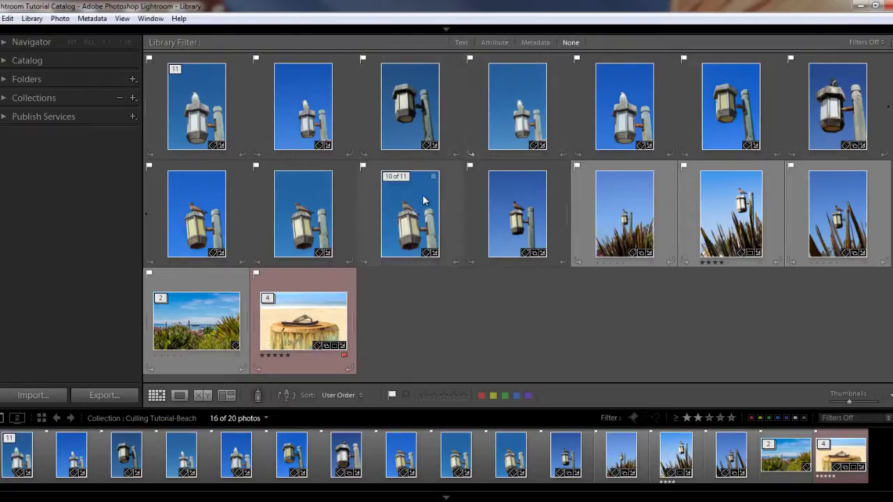
Step: Move the tenth photo of the lamp stack to the top of the stack and check it as the collapsed stack's cover
click(417, 216)
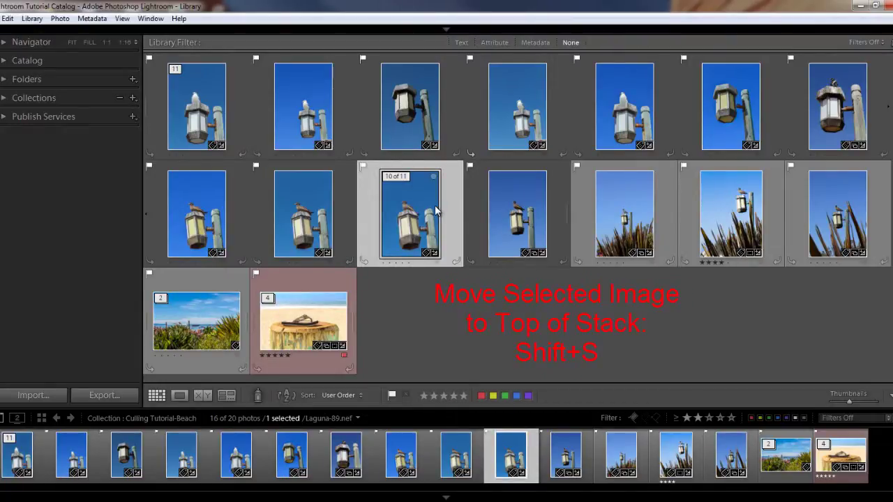
key(shift+s)
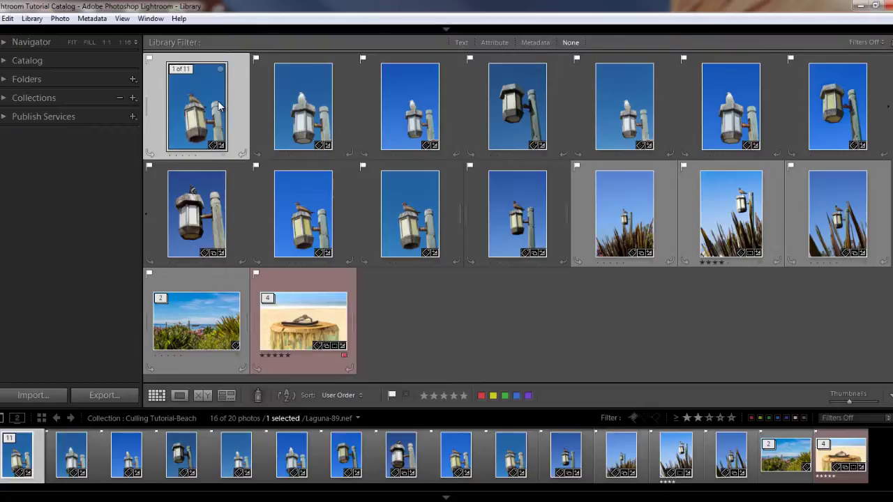
key(s)
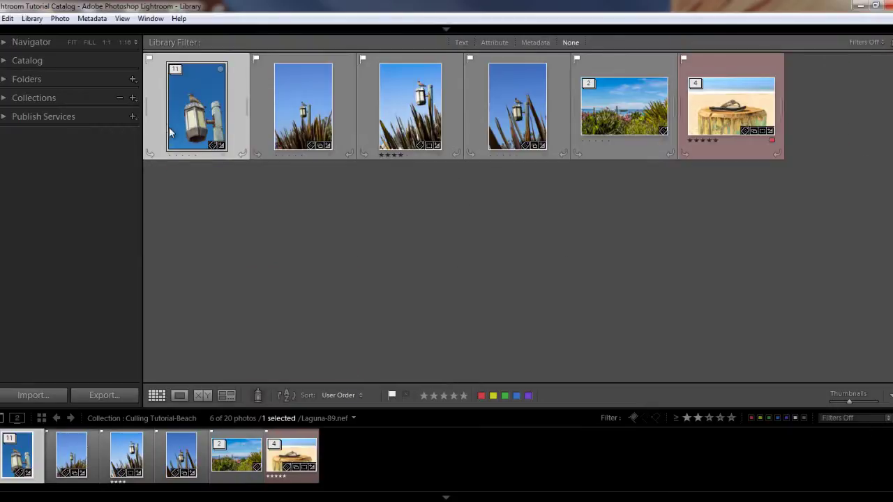
key(s)
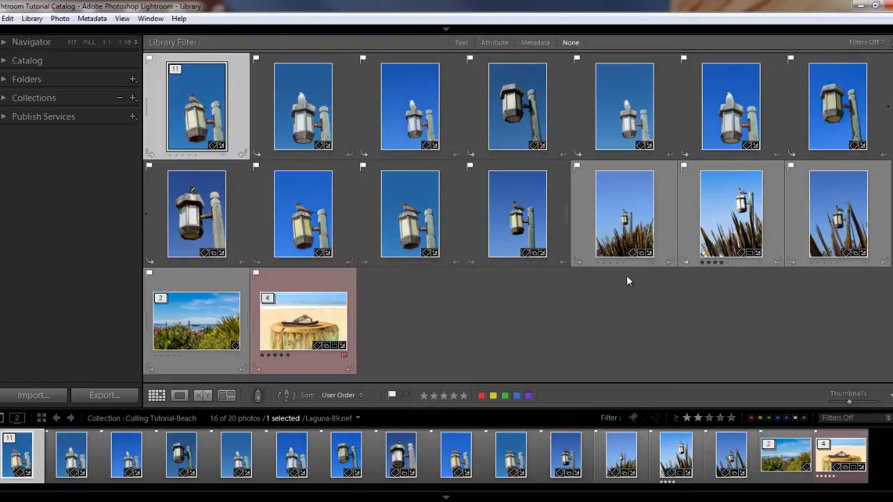
Step: Add the three unstacked photos of the lamp behind spiky plants to the expanded lamp stack, after its tenth photo
drag(632, 251, 484, 232)
drag(560, 241, 492, 238)
drag(813, 240, 474, 249)
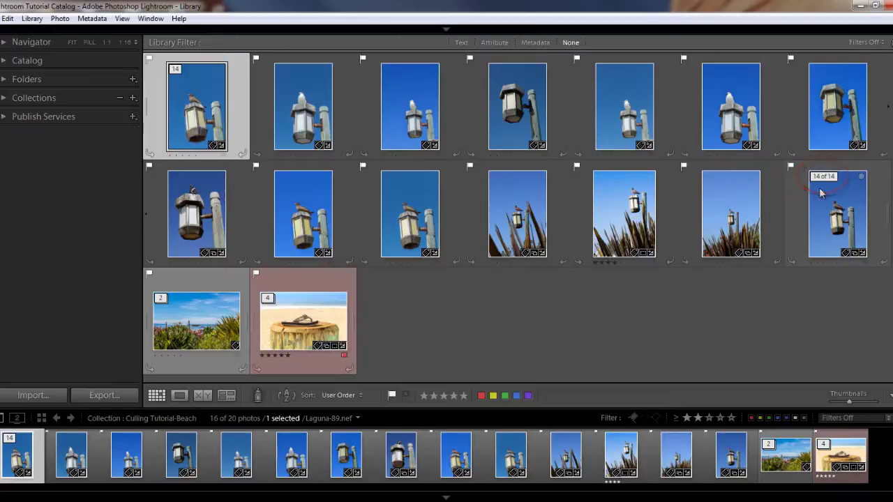
Step: Move the stack's last lamp photo ahead of the plant photos, and take the final plant photo out, placing it before the sandal stack
drag(842, 239, 478, 246)
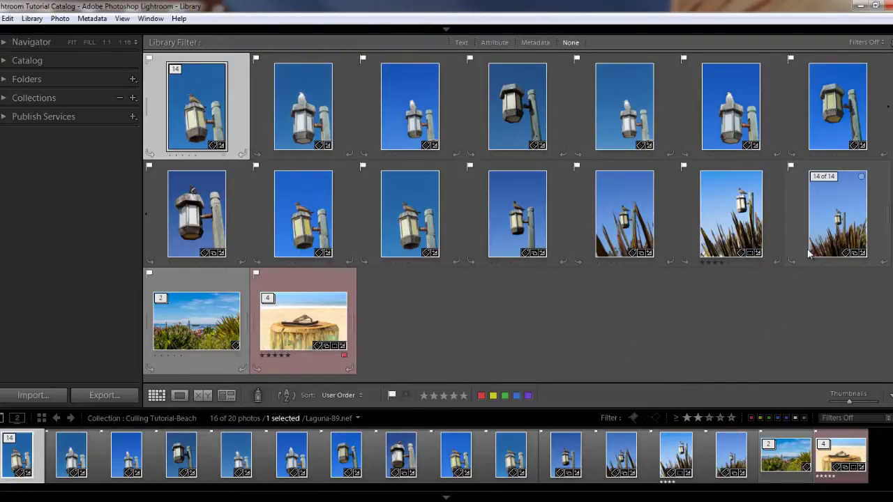
drag(840, 225, 254, 371)
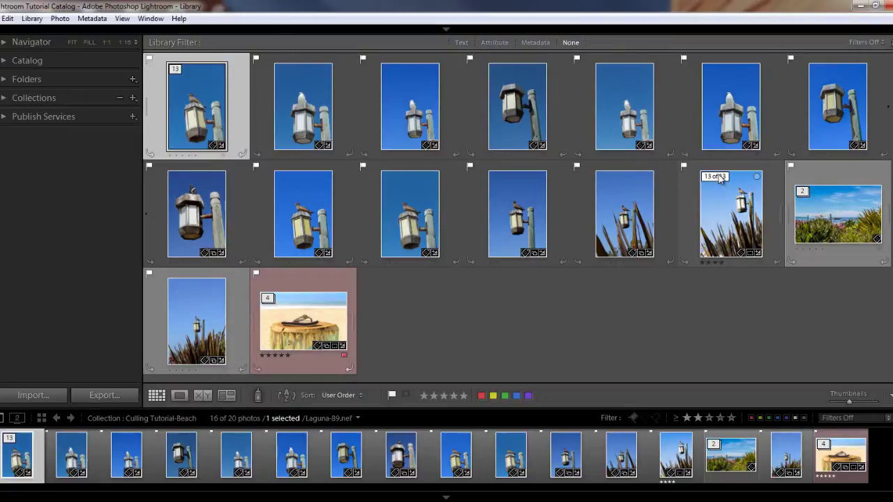
Step: Split the lamp stack at its twelfth photo, so the two remaining plant photos form a separate stack
click(620, 222)
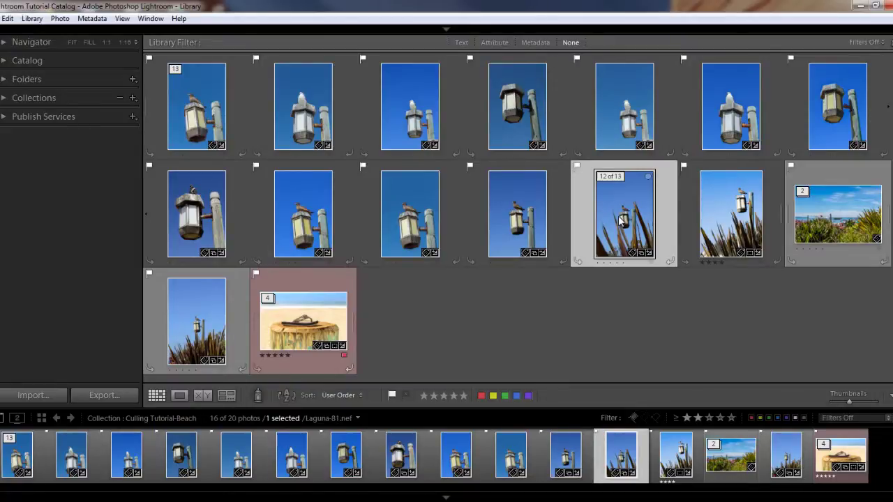
right_click(620, 222)
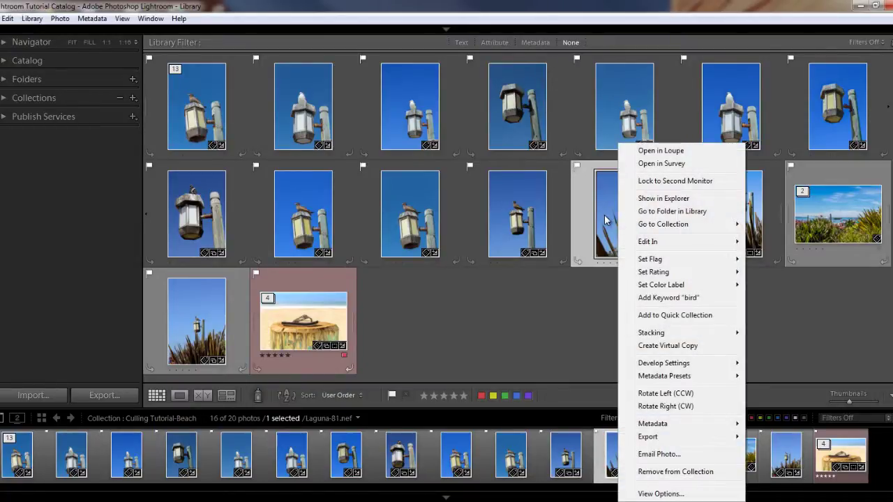
mouse_move(674, 337)
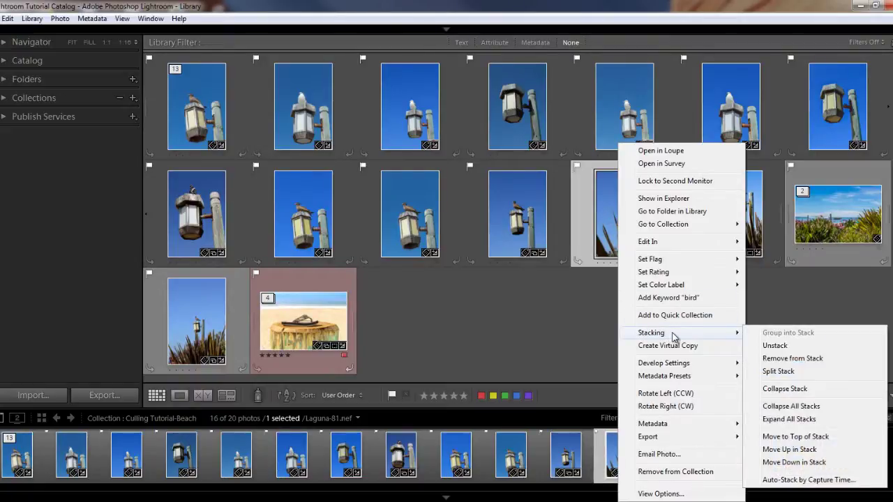
click(798, 374)
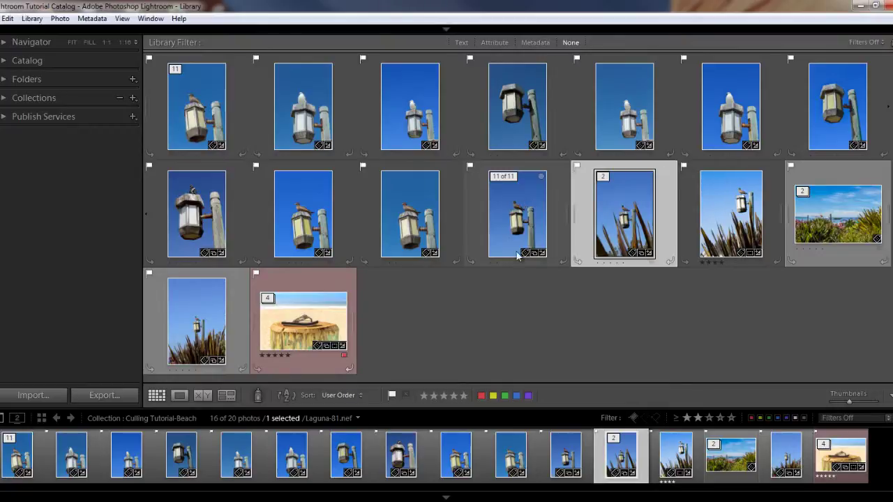
Step: Unstack the two-photo stack of the lamp behind plants and clear the selection
right_click(627, 222)
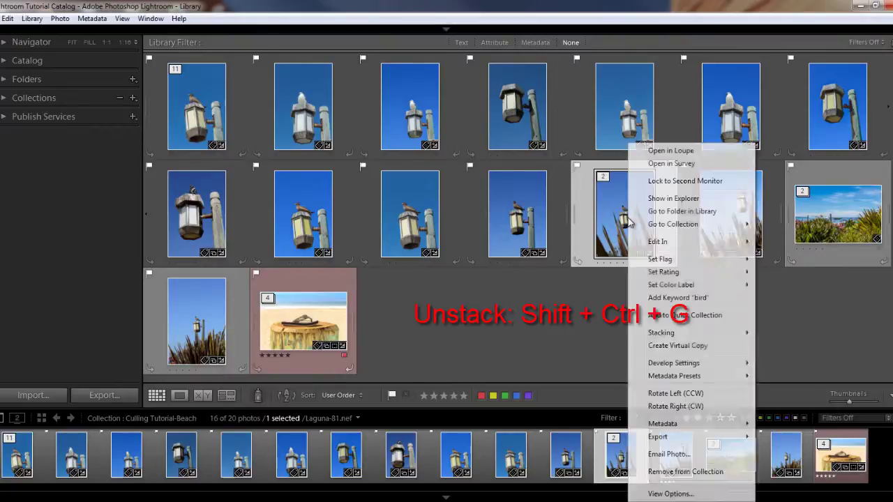
mouse_move(708, 333)
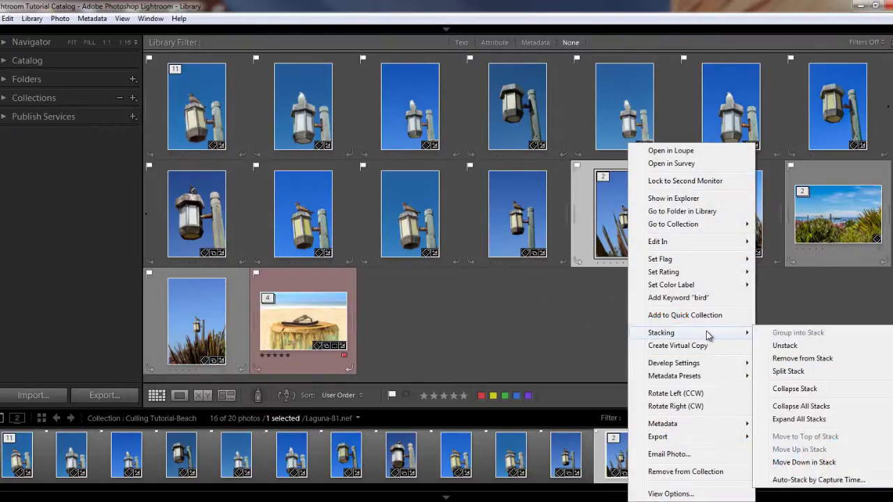
click(796, 345)
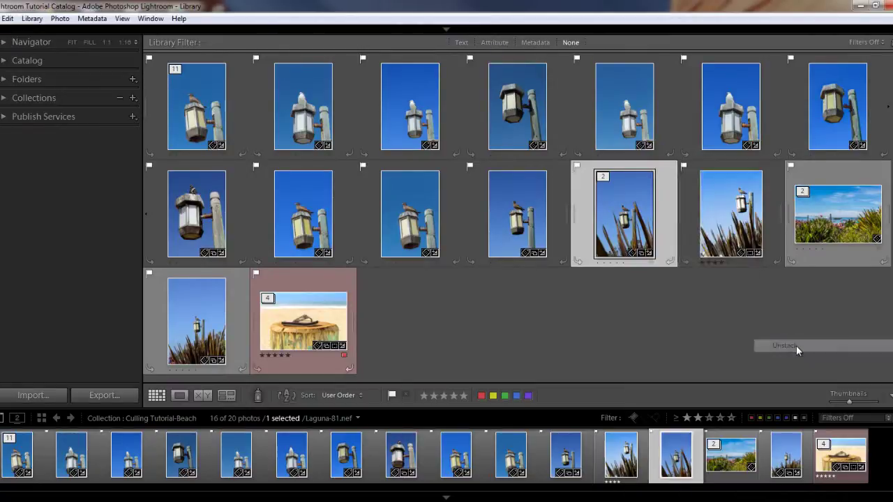
click(646, 345)
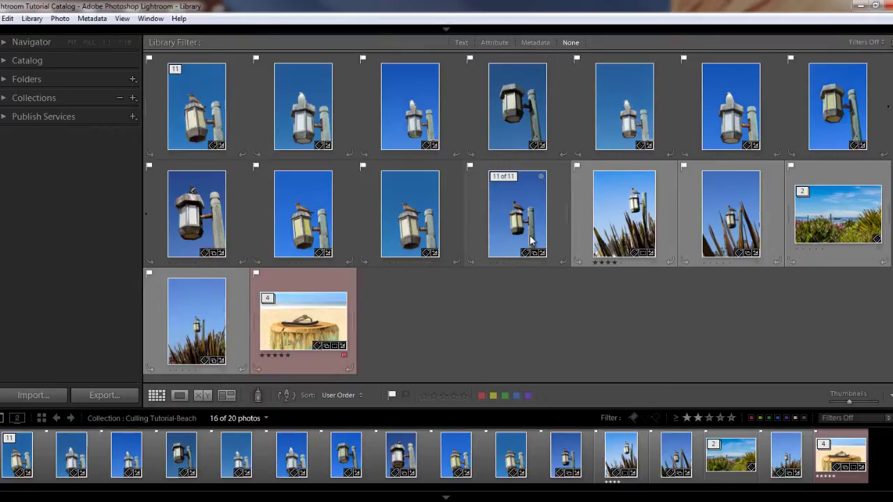
Step: Select the two-photo stack of the coastal landscape and expand it to show both photos
click(821, 230)
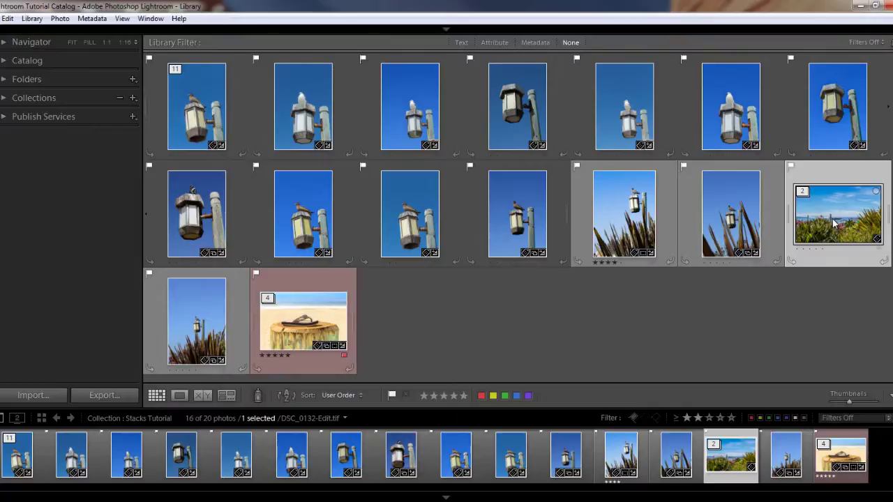
click(789, 218)
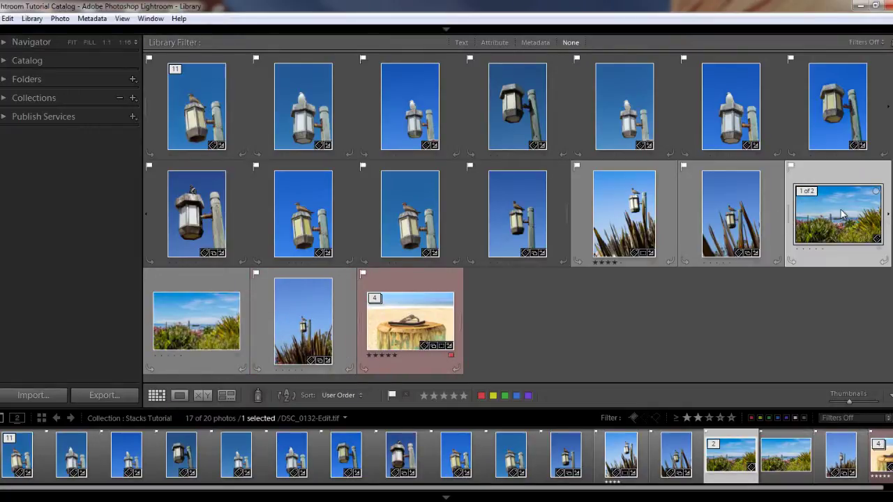
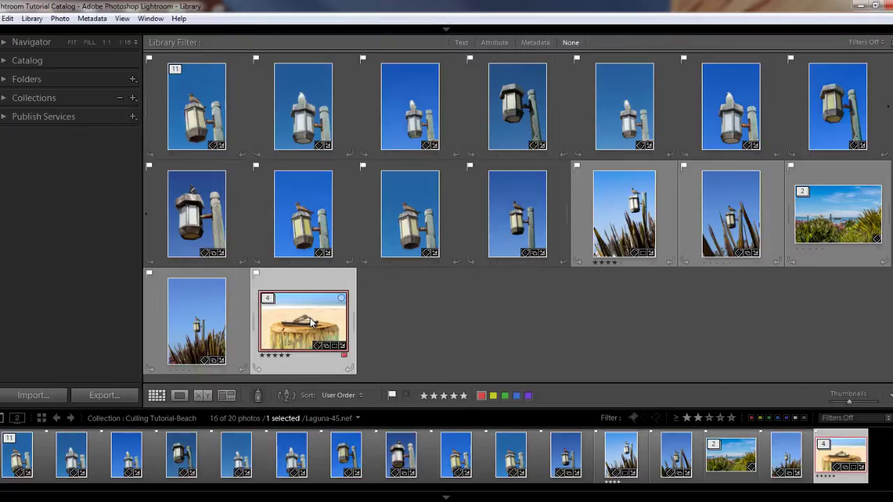
Step: Reveal the list of collections and remove the top photo of the collapsed sandal stack from the current collection
click(3, 100)
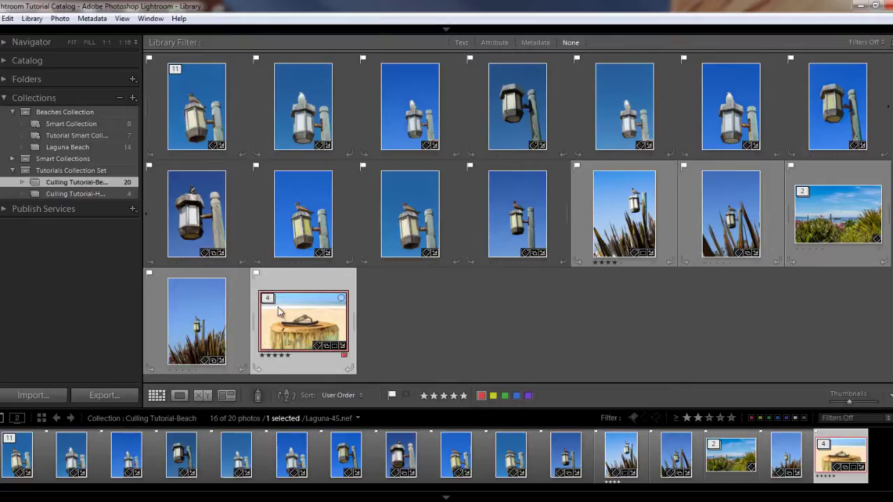
right_click(318, 329)
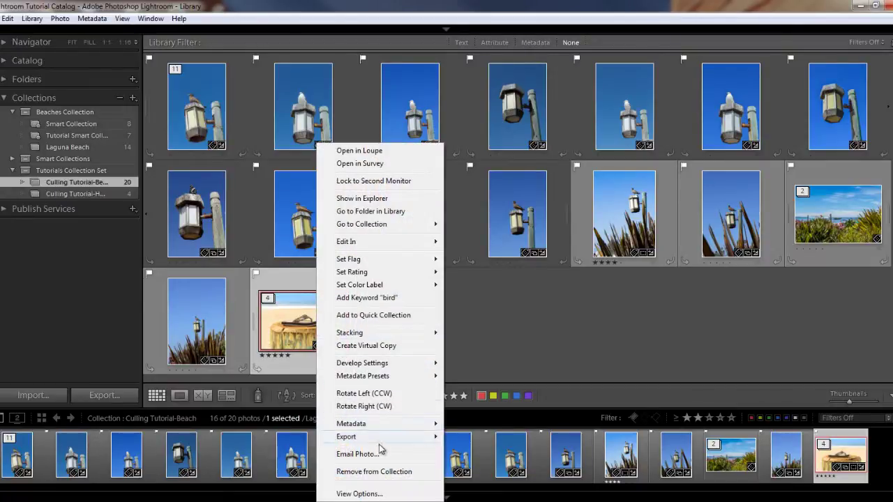
click(374, 472)
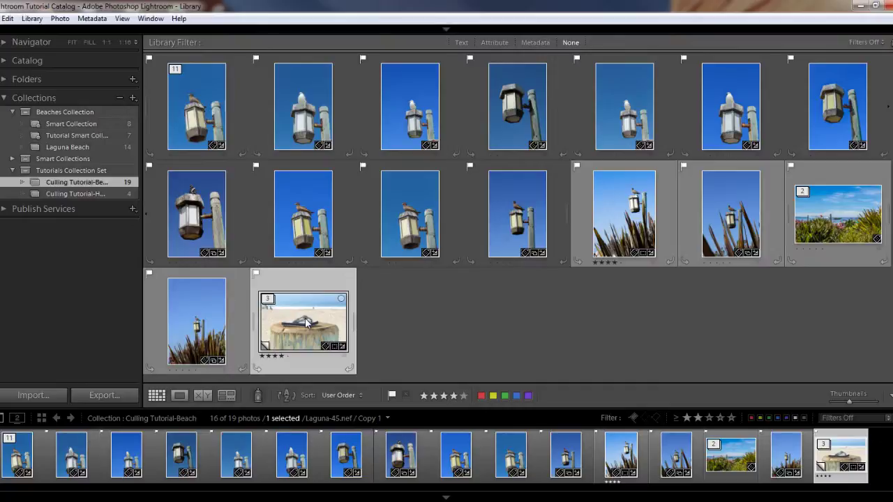
Step: Expand the remaining sandal stack, select all three of its photos, and remove them from the collection
key(s)
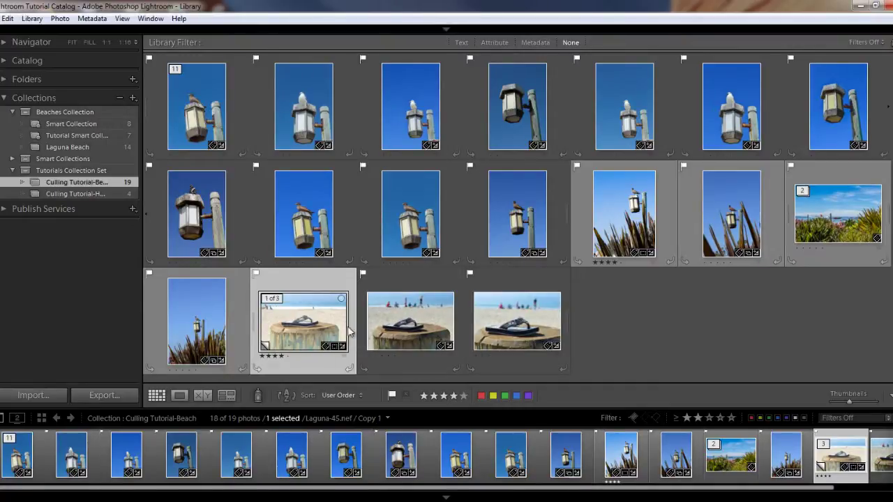
shift+click(513, 329)
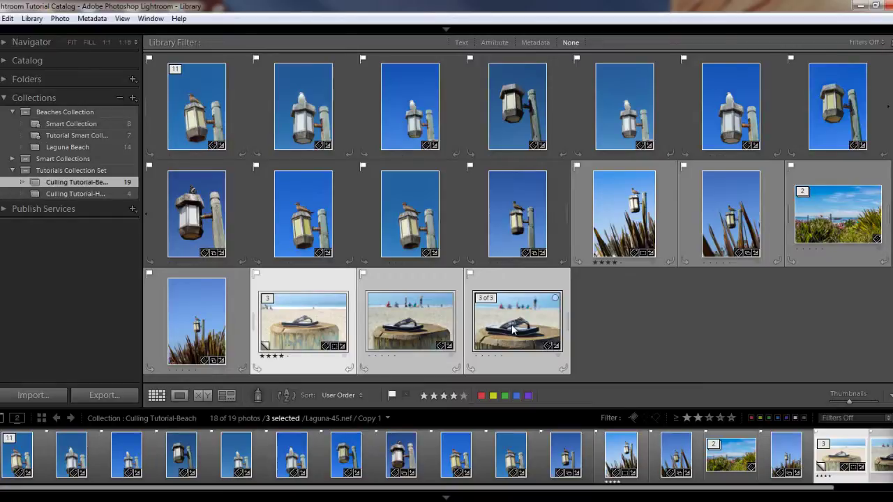
right_click(513, 329)
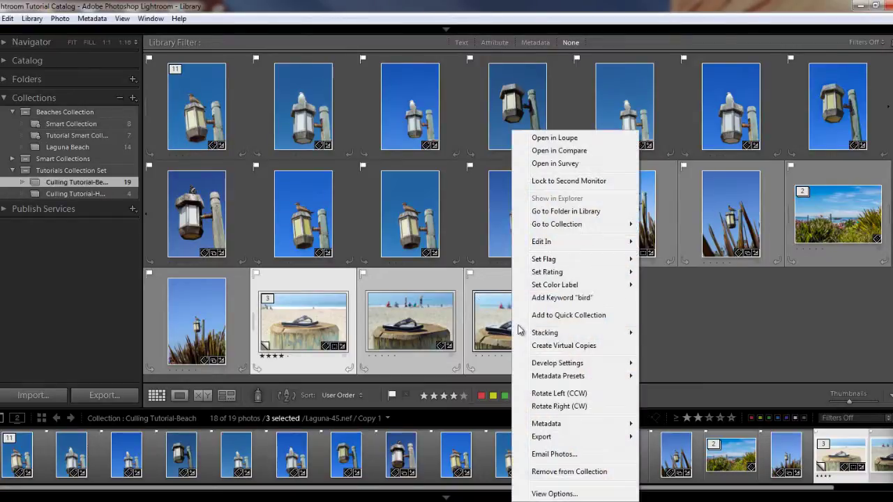
click(590, 472)
click(483, 346)
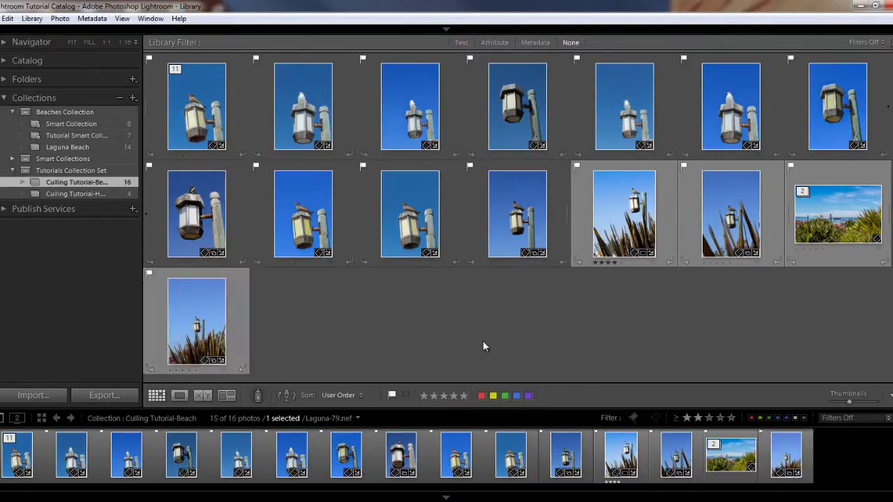